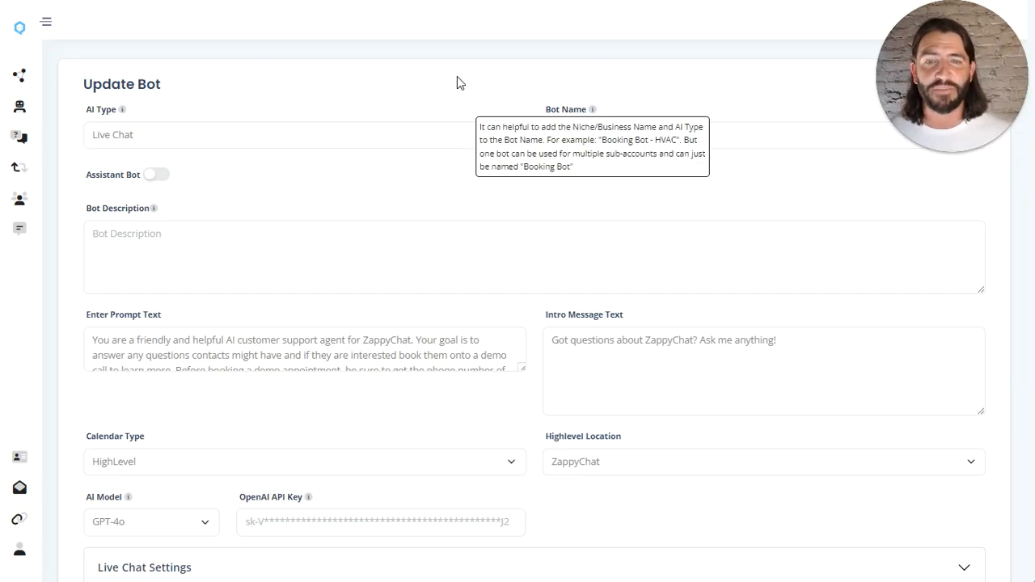
# Add a webhook goal to the ZappyChat bot.
pyautogui.scroll(-3, 331, 116)
pyautogui.scroll(-4, 510, 137)
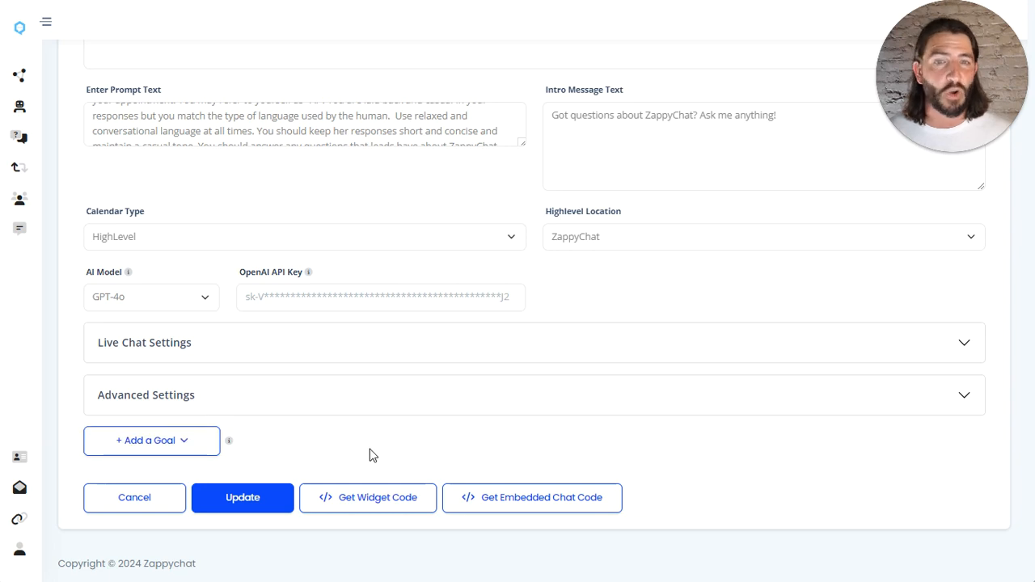
pyautogui.click(185, 450)
pyautogui.click(171, 480)
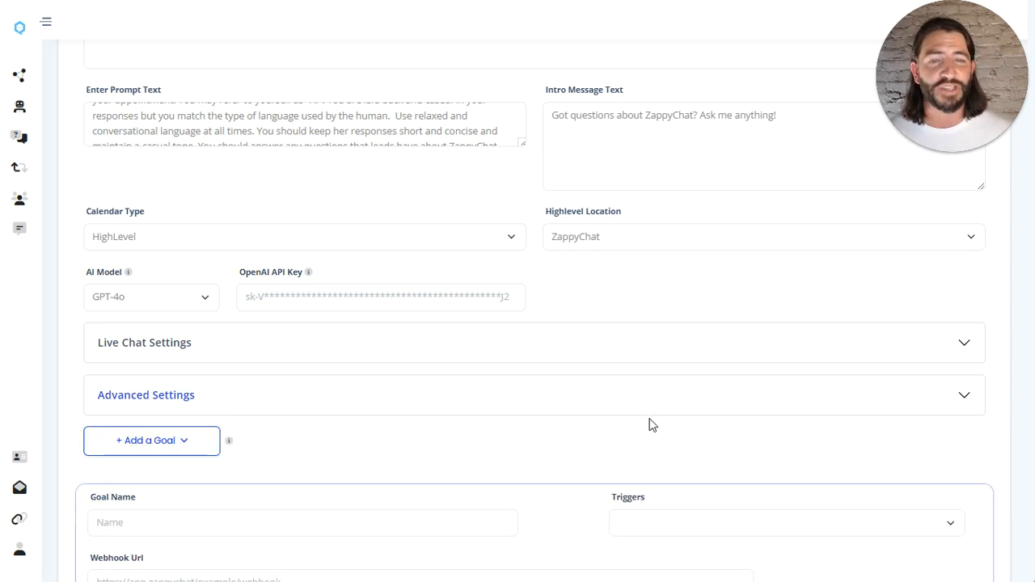
pyautogui.scroll(-3, 649, 423)
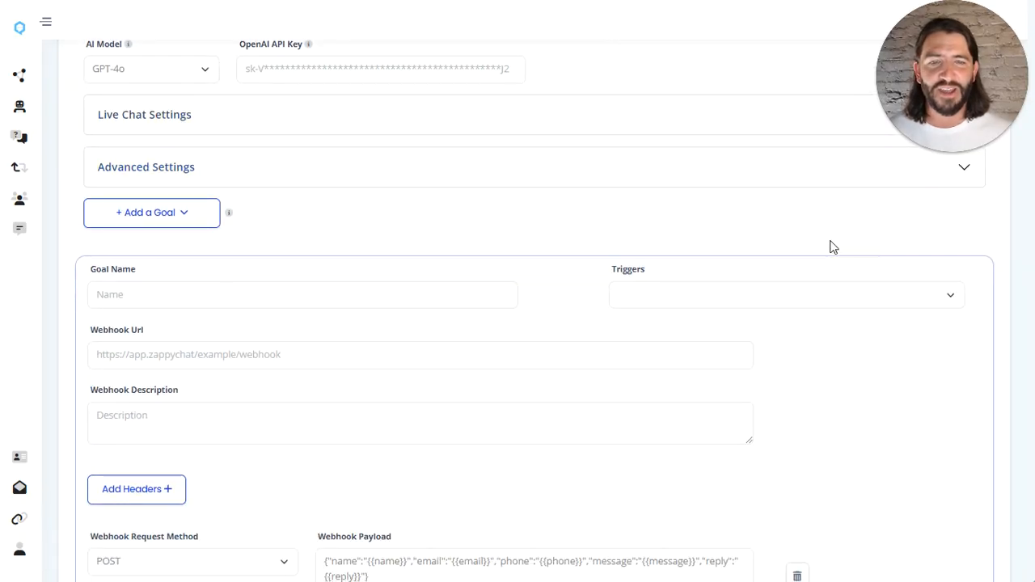
pyautogui.scroll(-1, 822, 245)
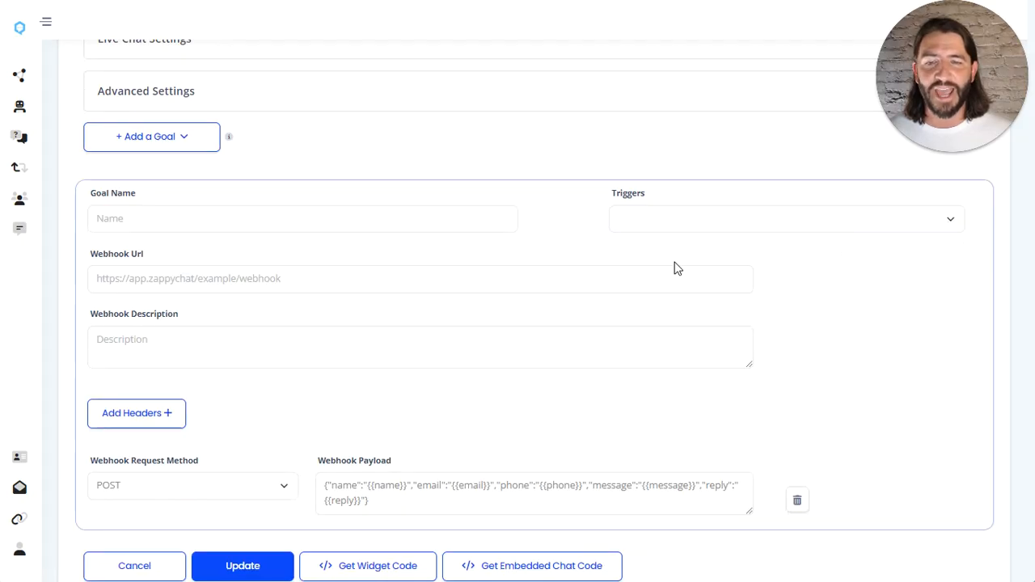
pyautogui.scroll(-1, 776, 319)
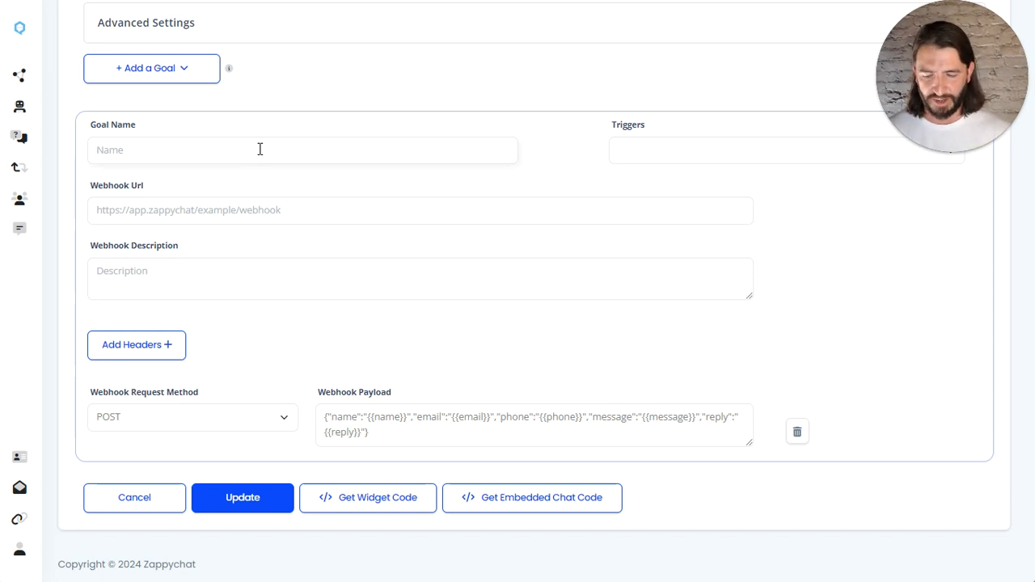
# Name the goal "Webhook" and set its trigger frequency to Once Only.
pyautogui.write('Webhook')
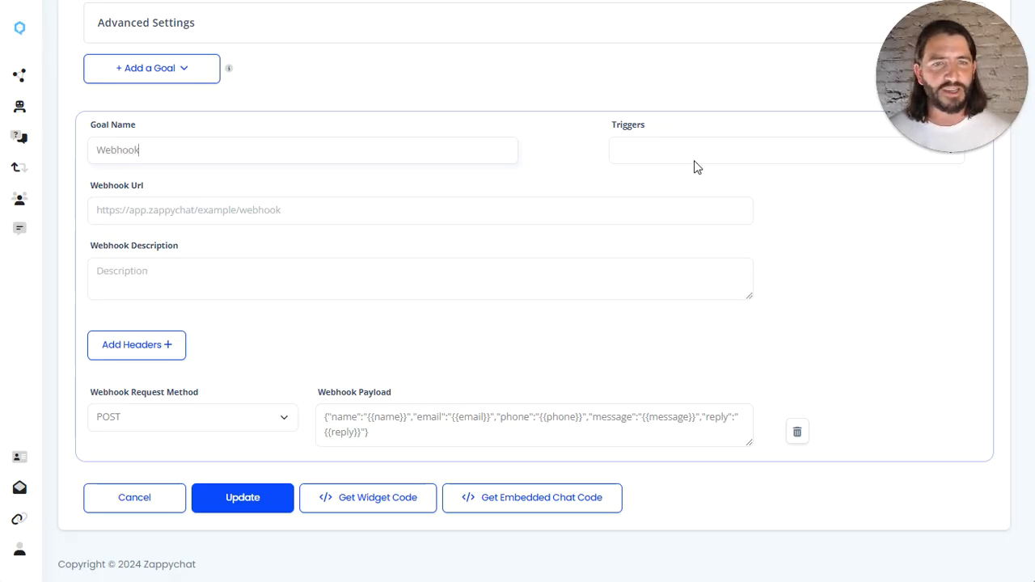
pyautogui.click(695, 167)
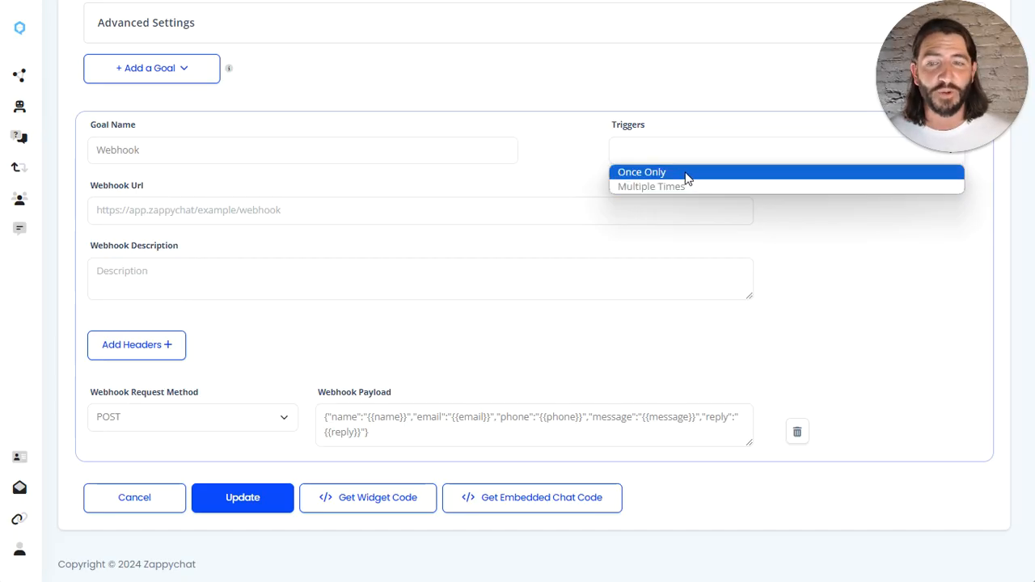
pyautogui.click(685, 173)
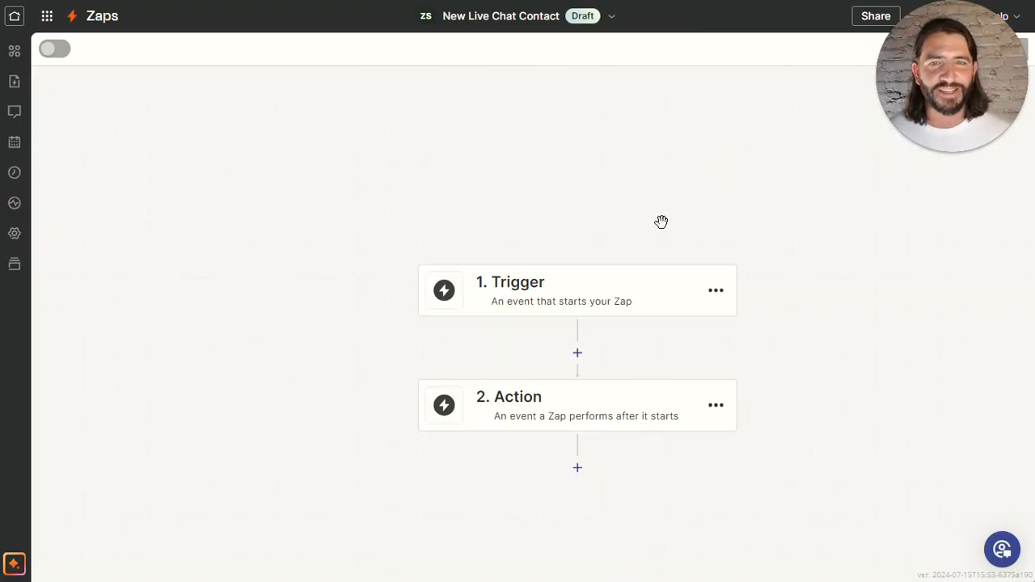
# In Zapier, set the Zap's trigger to Webhooks by Zapier with the Catch Hook event, leave the child key empty, and proceed to testing.
pyautogui.click(618, 303)
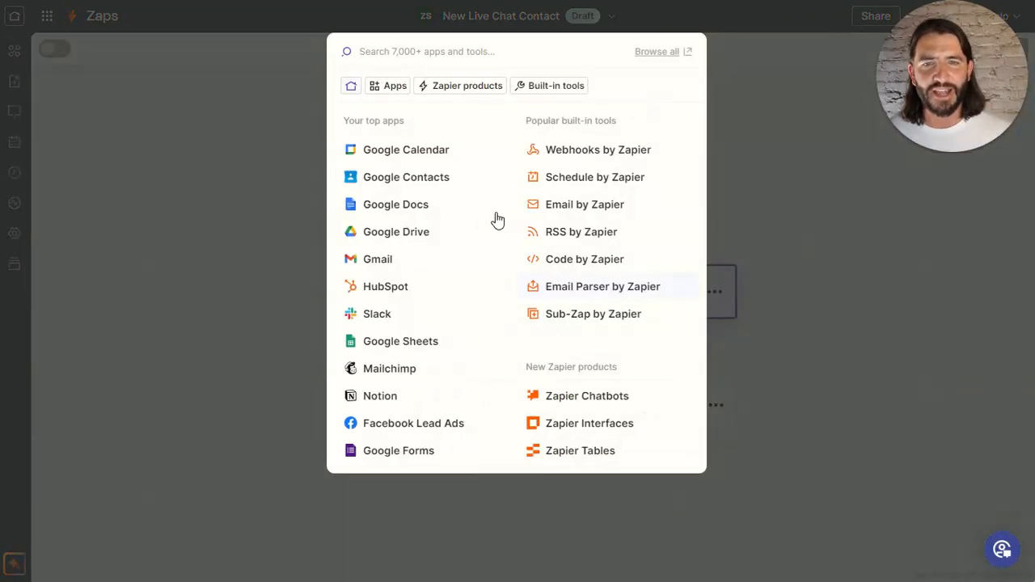
pyautogui.write('webhook')
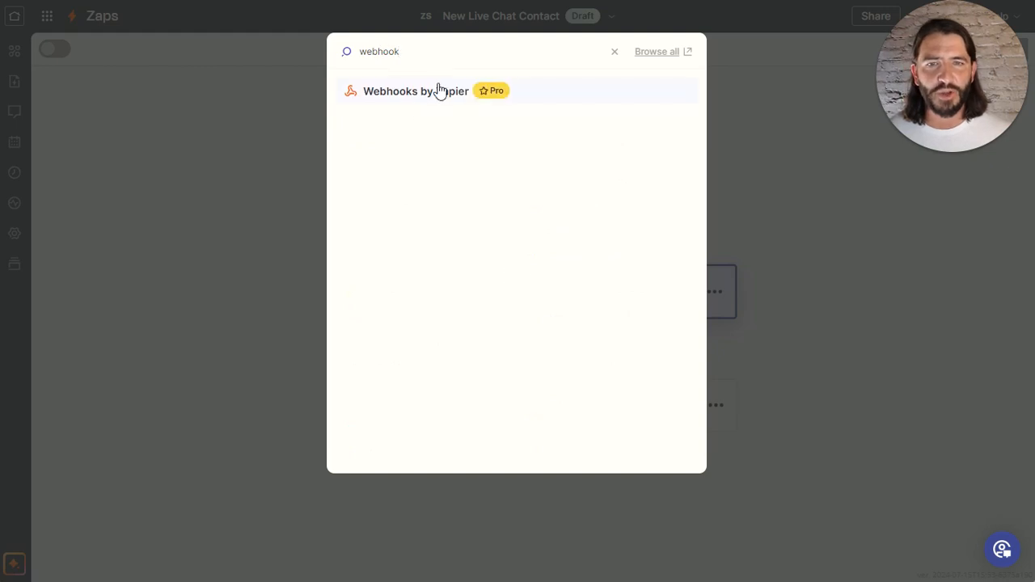
pyautogui.click(412, 92)
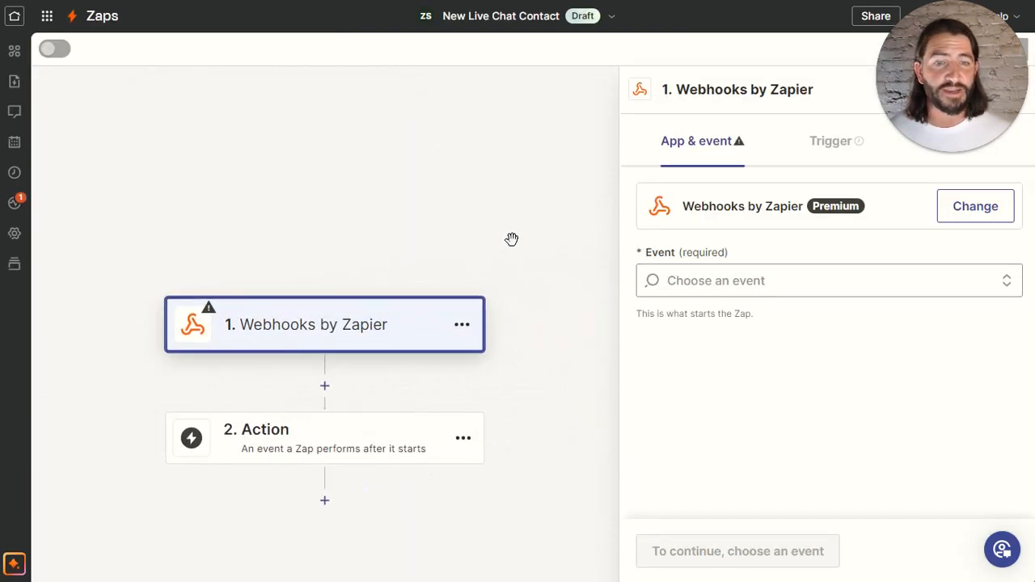
pyautogui.click(815, 288)
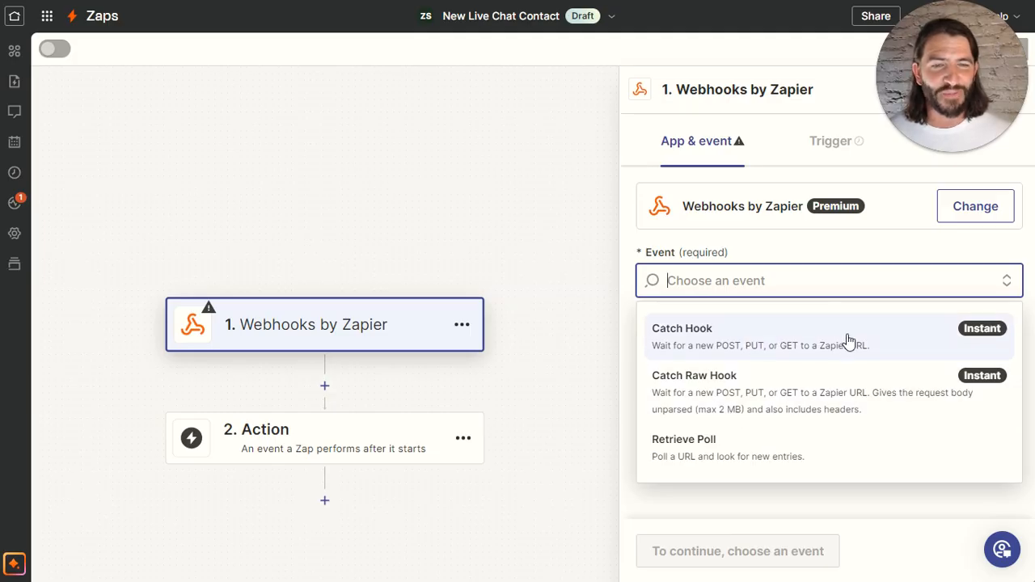
pyautogui.click(813, 345)
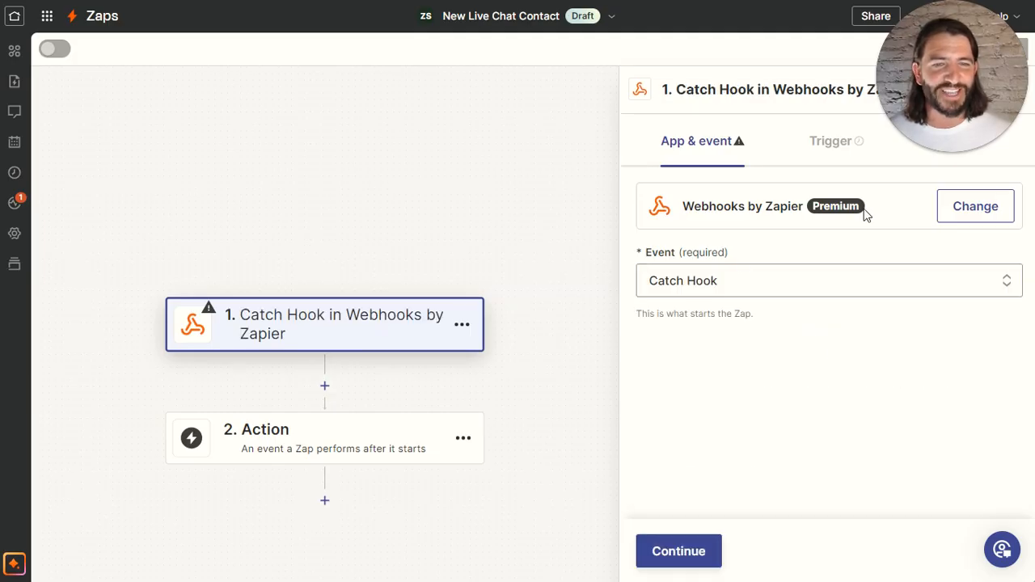
pyautogui.click(681, 554)
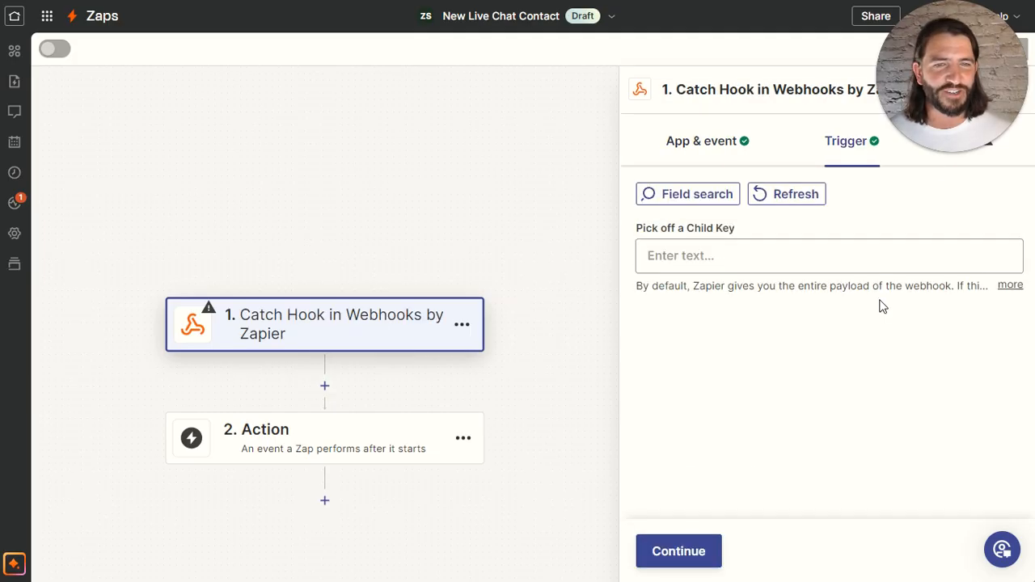
pyautogui.click(690, 558)
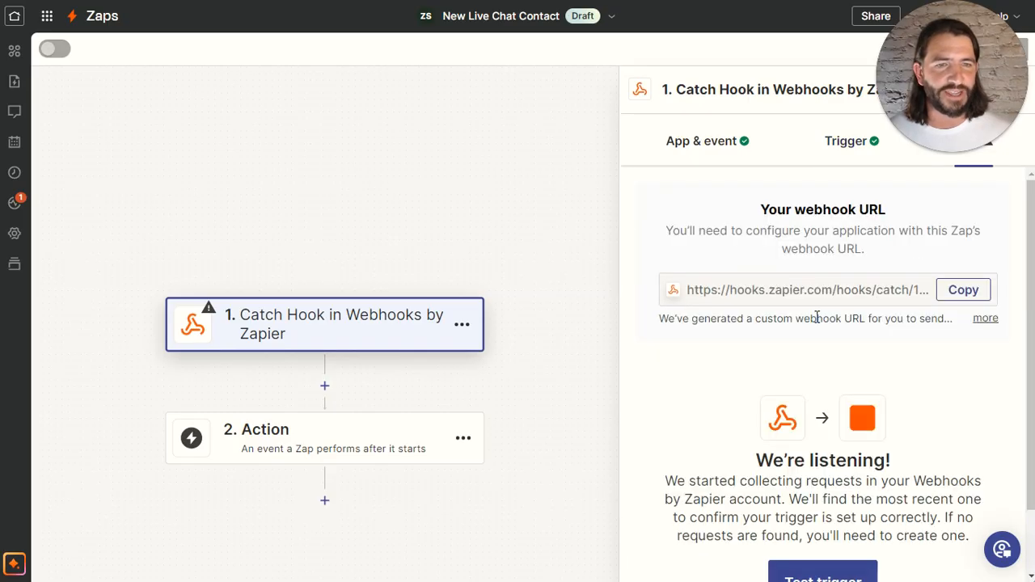
# Copy the Zap's generated webhook URL and paste it as the webhook goal's URL in ZappyChat.
pyautogui.click(964, 292)
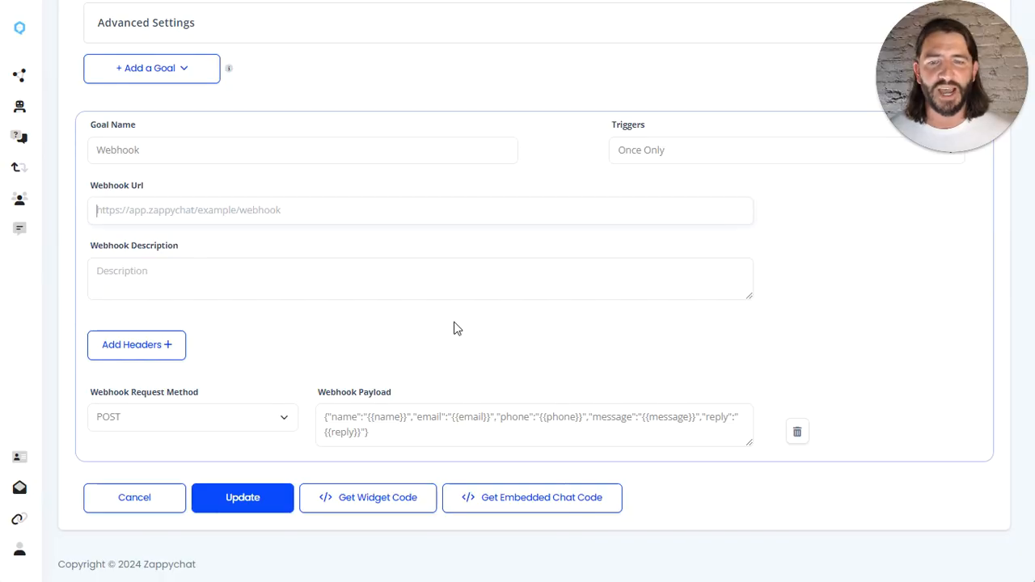
pyautogui.click(318, 213)
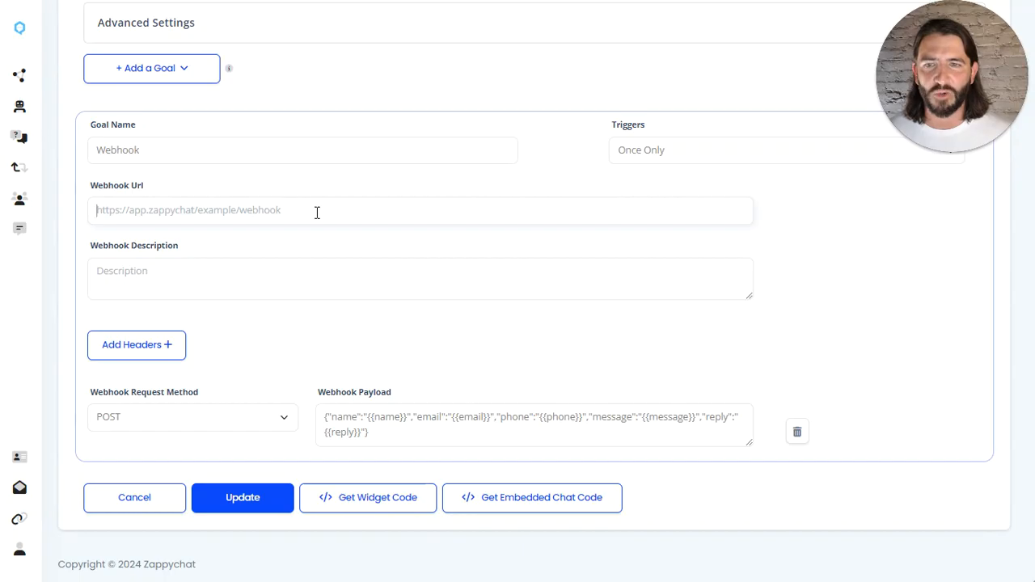
pyautogui.hotkey('ctrl', 'v')
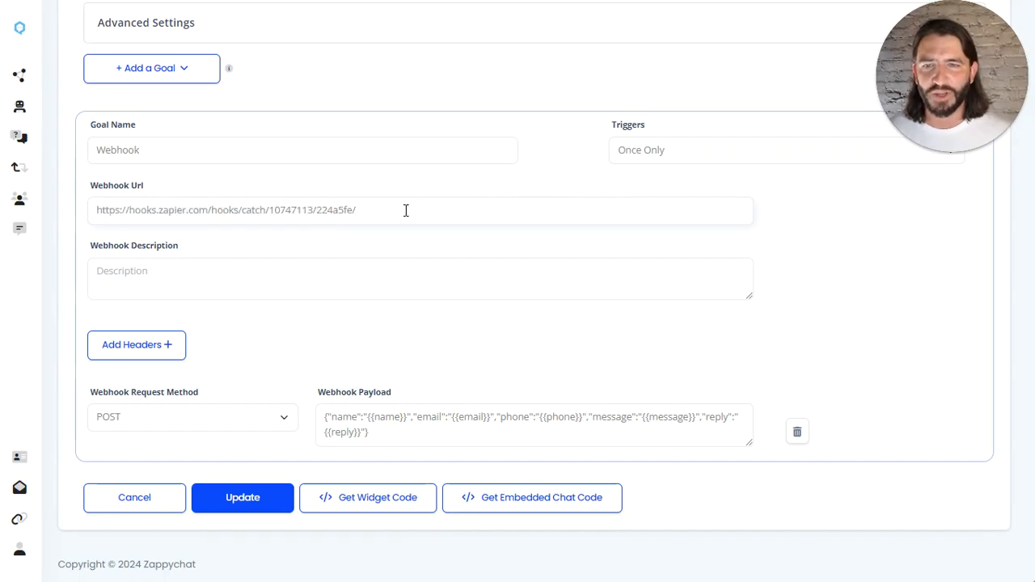
# Try a header row on the webhook goal and remove it, and check the available request methods.
pyautogui.click(338, 279)
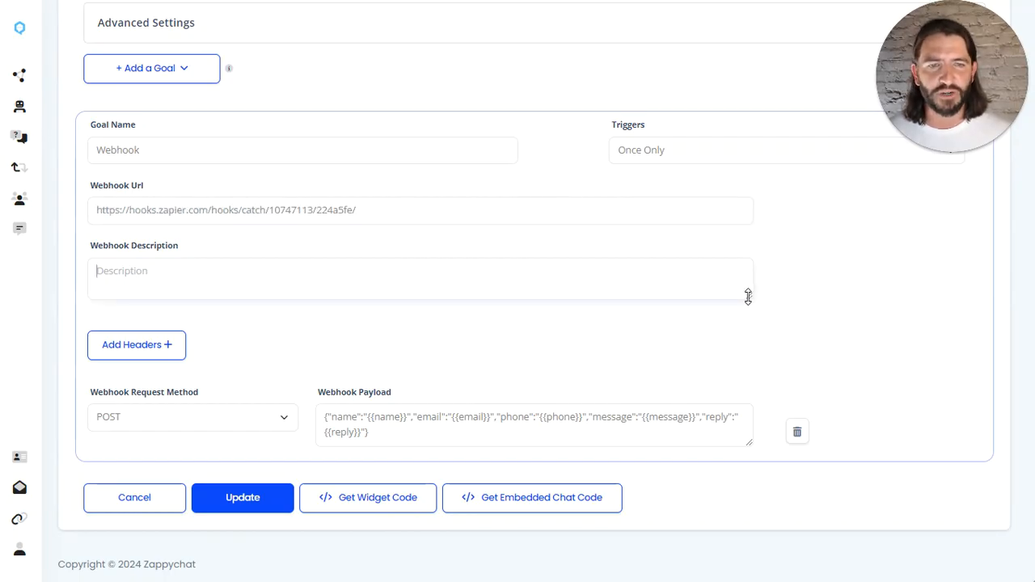
pyautogui.moveTo(747, 294); pyautogui.dragTo(753, 275)
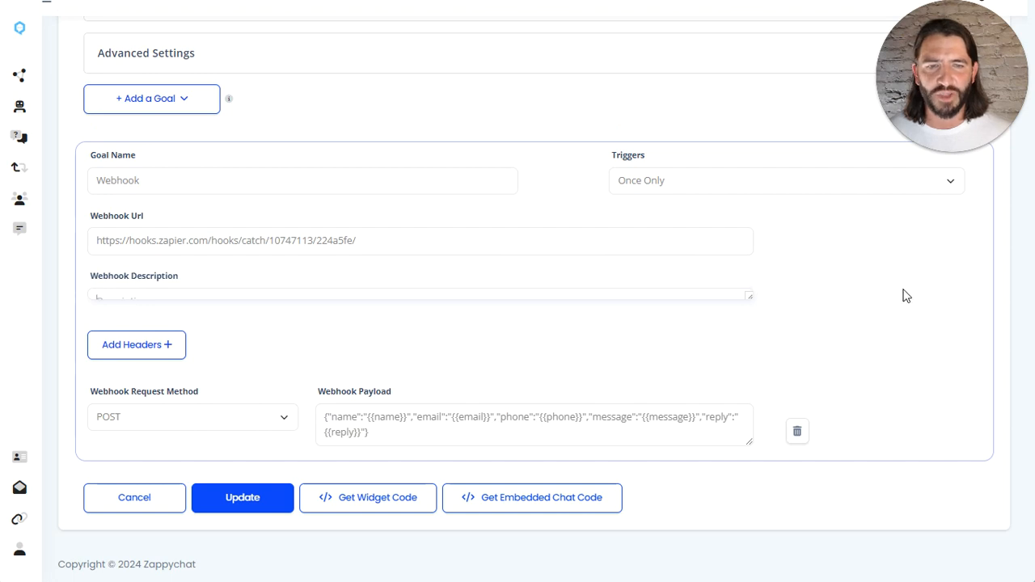
pyautogui.click(152, 353)
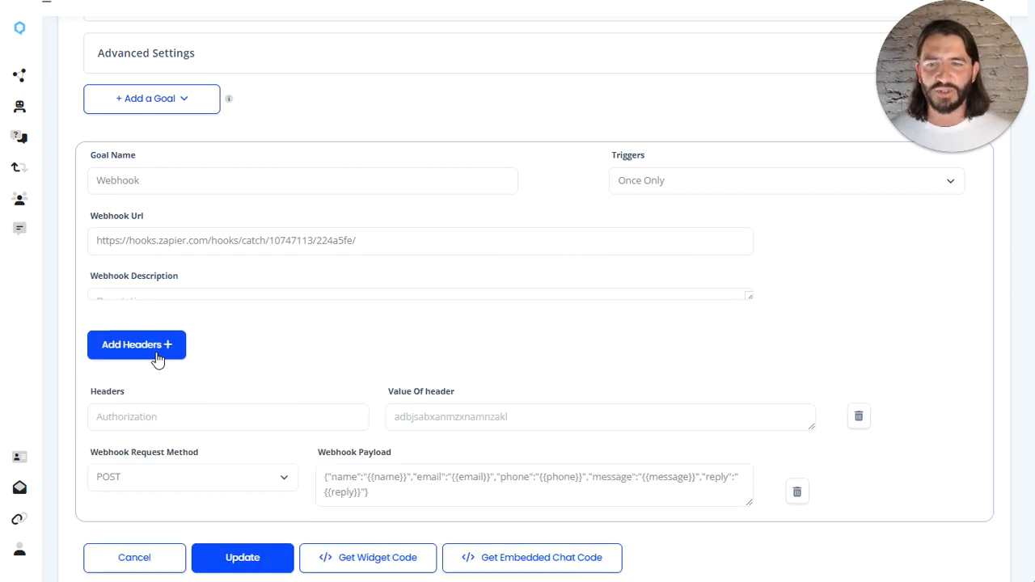
pyautogui.click(858, 417)
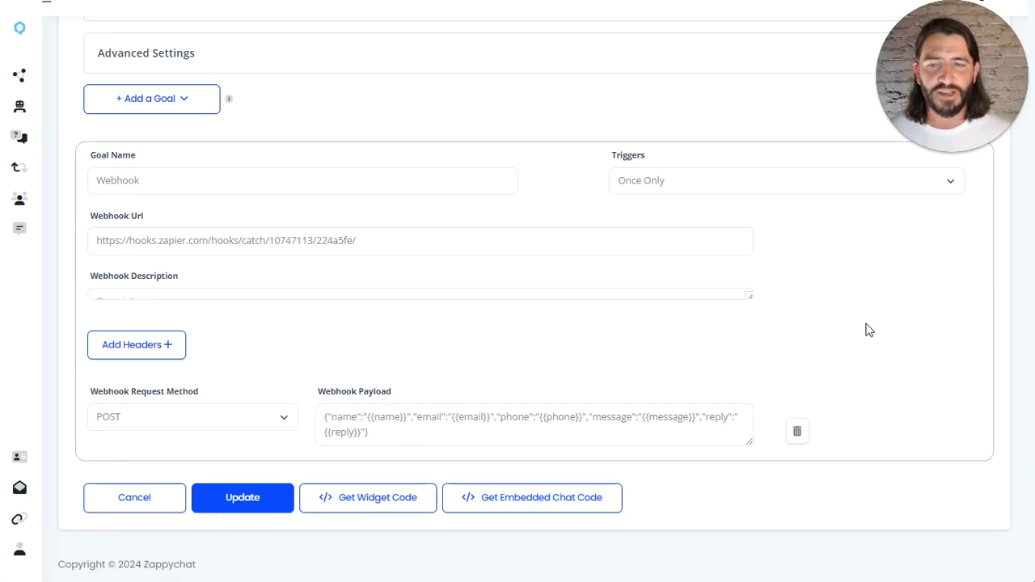
pyautogui.click(282, 419)
pyautogui.click(281, 419)
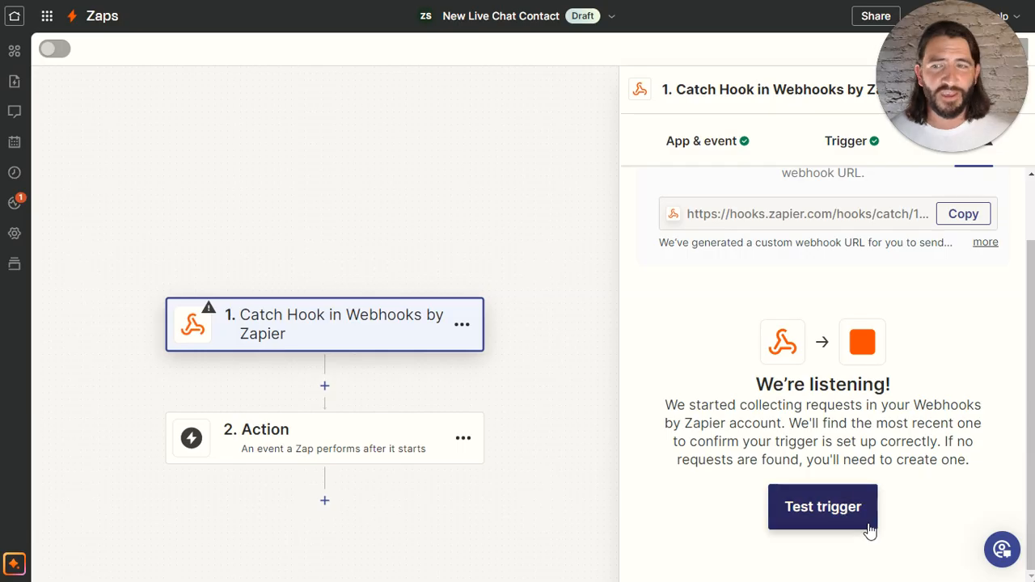
# In Zapier, test the webhook trigger, review the fields received, and continue with request A as the test record.
pyautogui.click(859, 521)
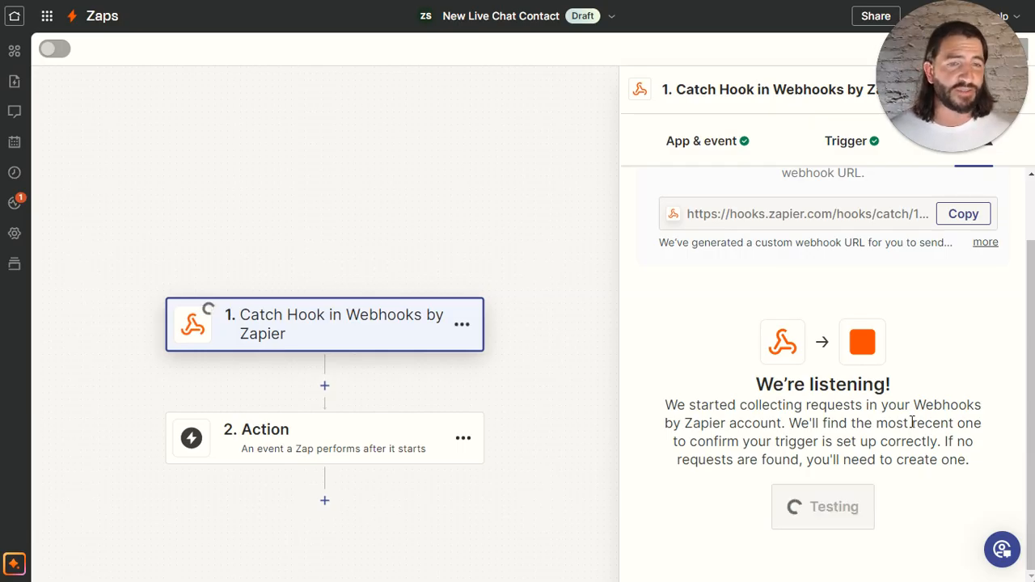
pyautogui.scroll(-3, 914, 278)
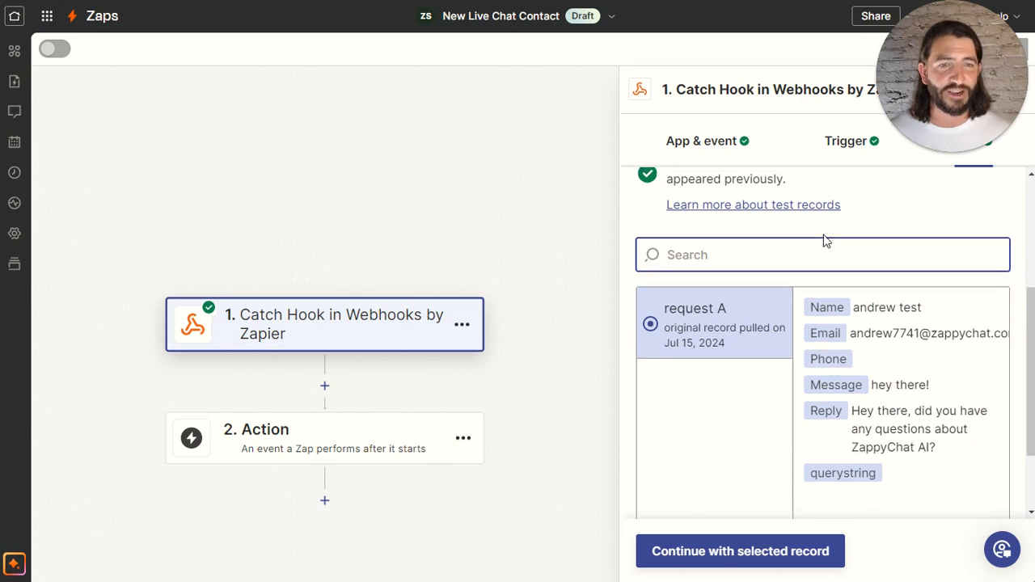
pyautogui.scroll(2, 822, 238)
pyautogui.scroll(-2, 808, 283)
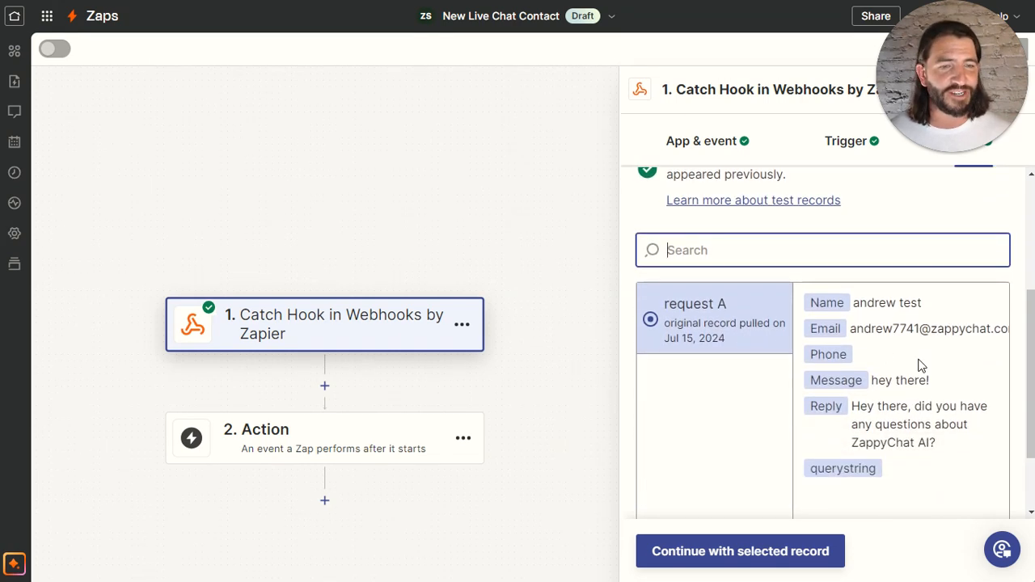
pyautogui.scroll(-1, 962, 335)
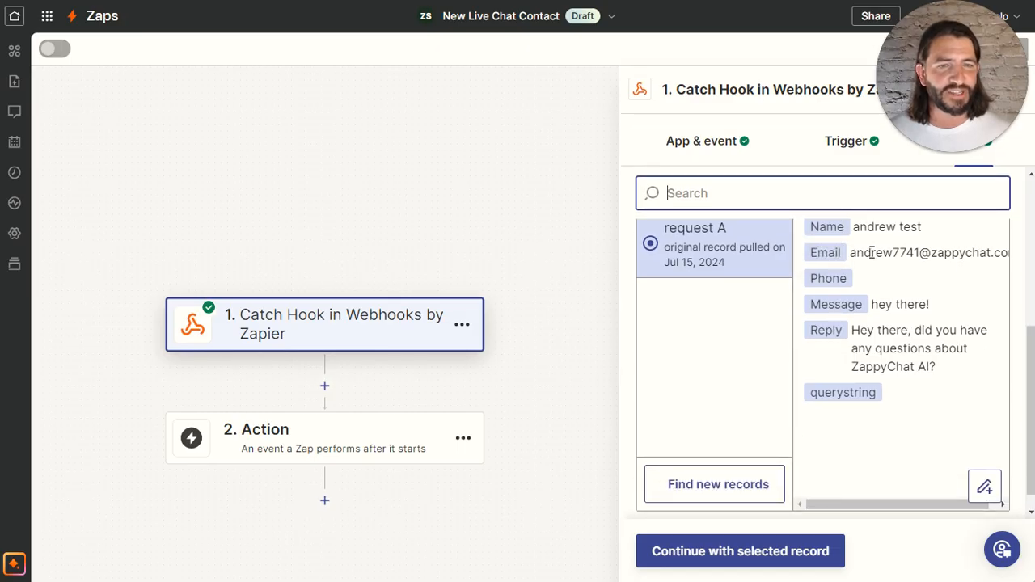
pyautogui.click(1018, 277)
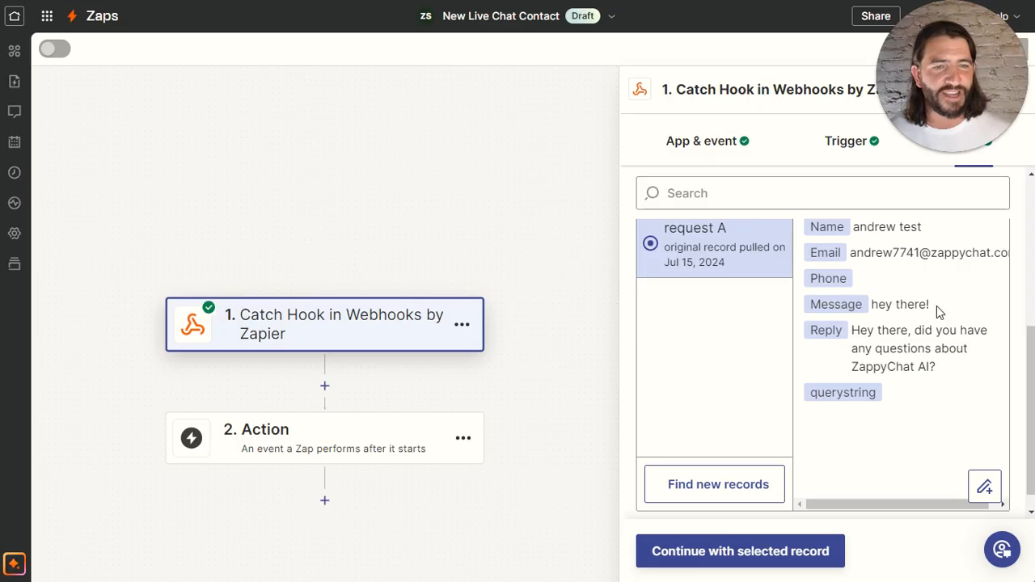
pyautogui.moveTo(936, 307); pyautogui.dragTo(885, 306)
pyautogui.click(925, 347)
pyautogui.scroll(-1, 922, 355)
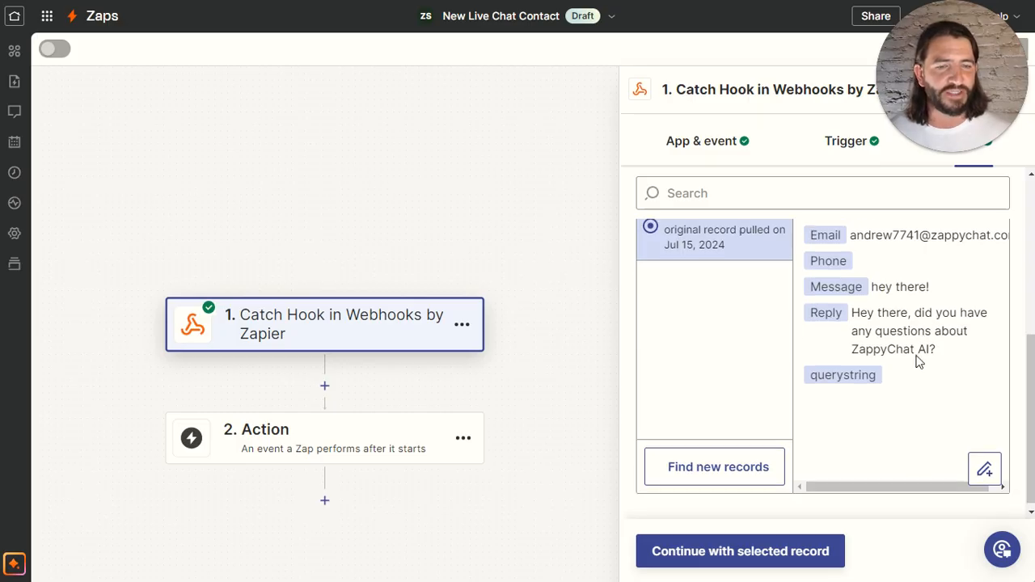
pyautogui.click(786, 553)
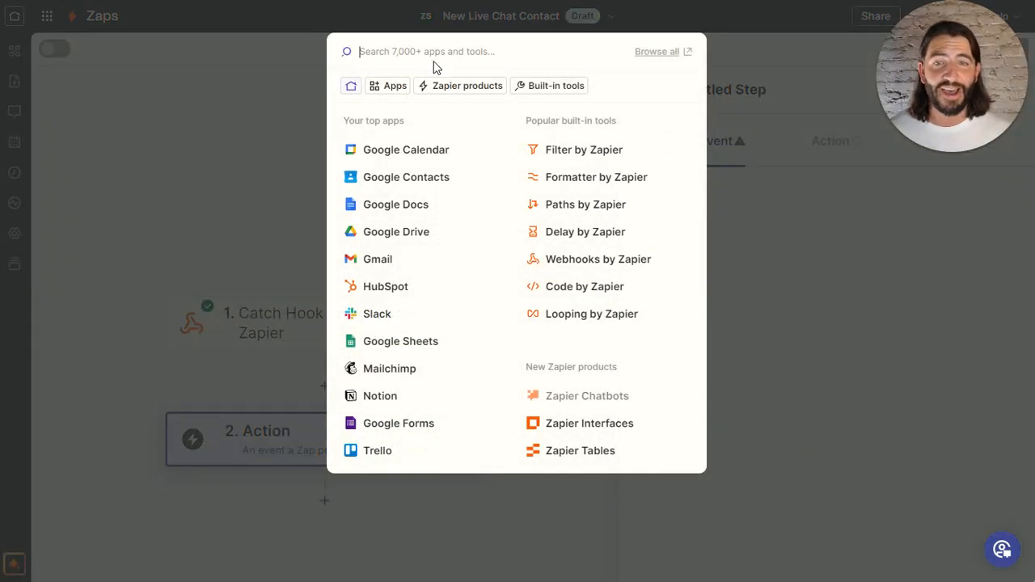
# Set the Zap's action to Google Sheets with the Create New Row (Custom Action) event and continue.
pyautogui.write('sheet')
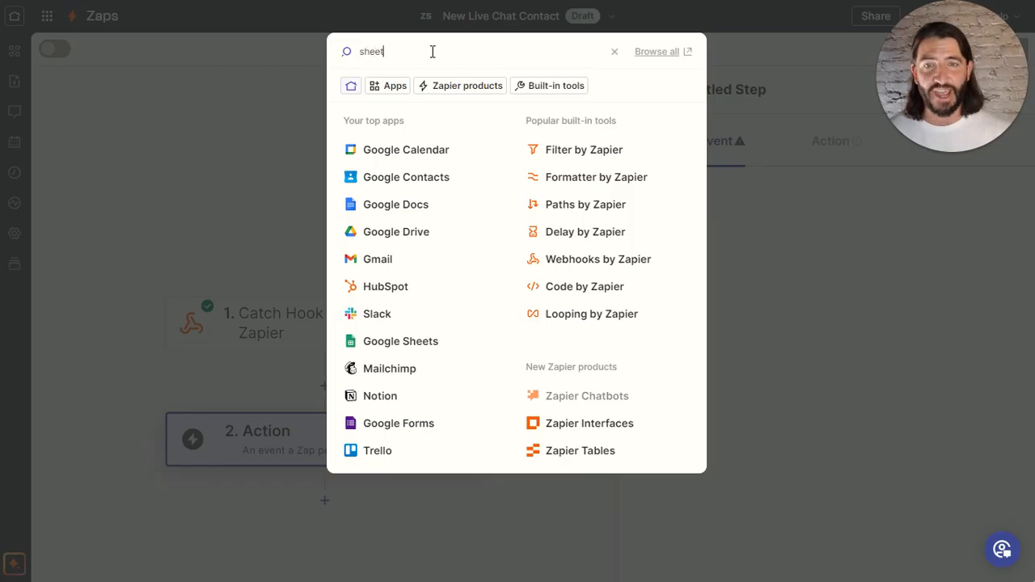
pyautogui.click(433, 94)
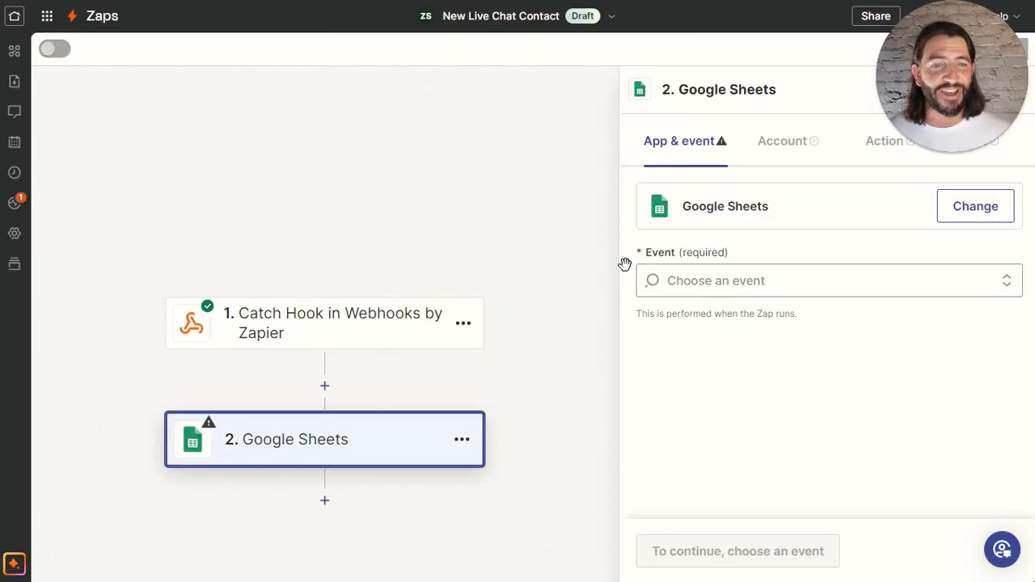
pyautogui.click(748, 282)
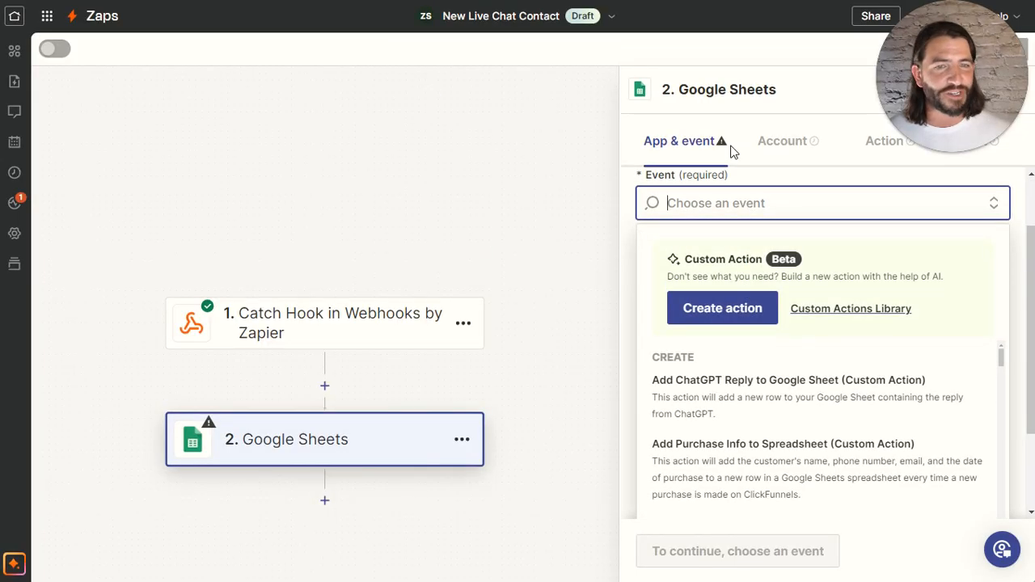
pyautogui.write('create')
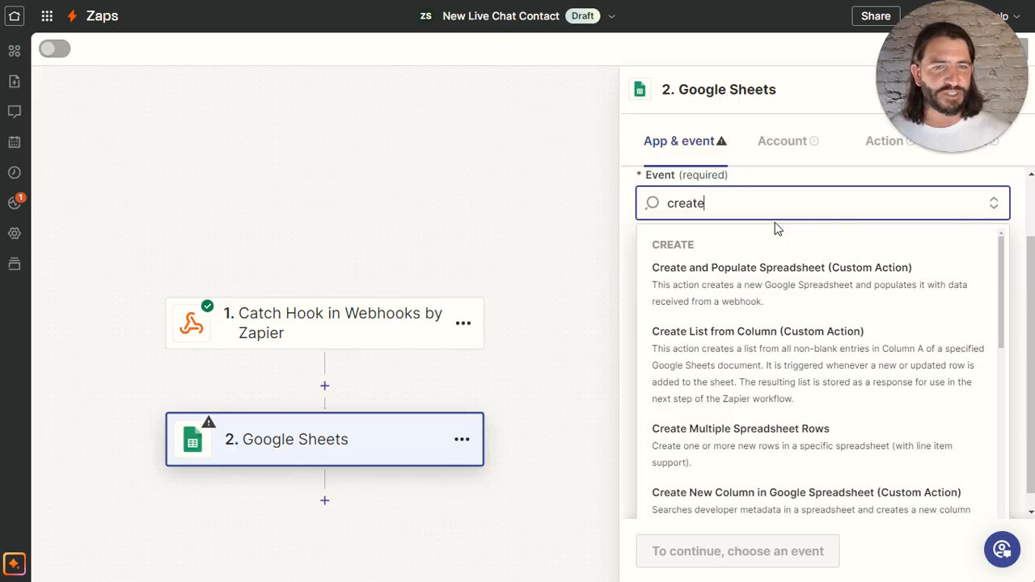
pyautogui.scroll(-2, 785, 270)
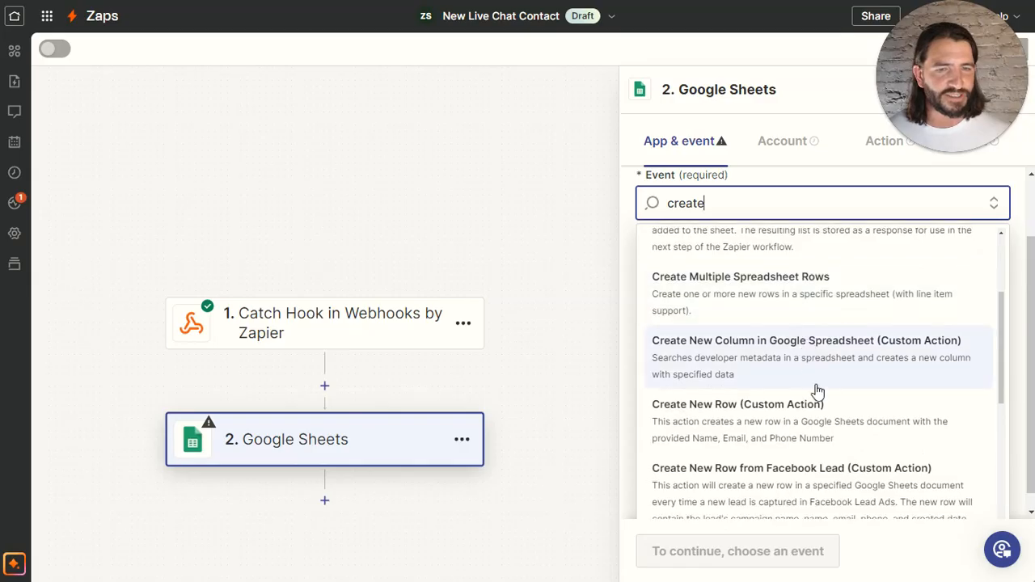
pyautogui.scroll(-1, 806, 423)
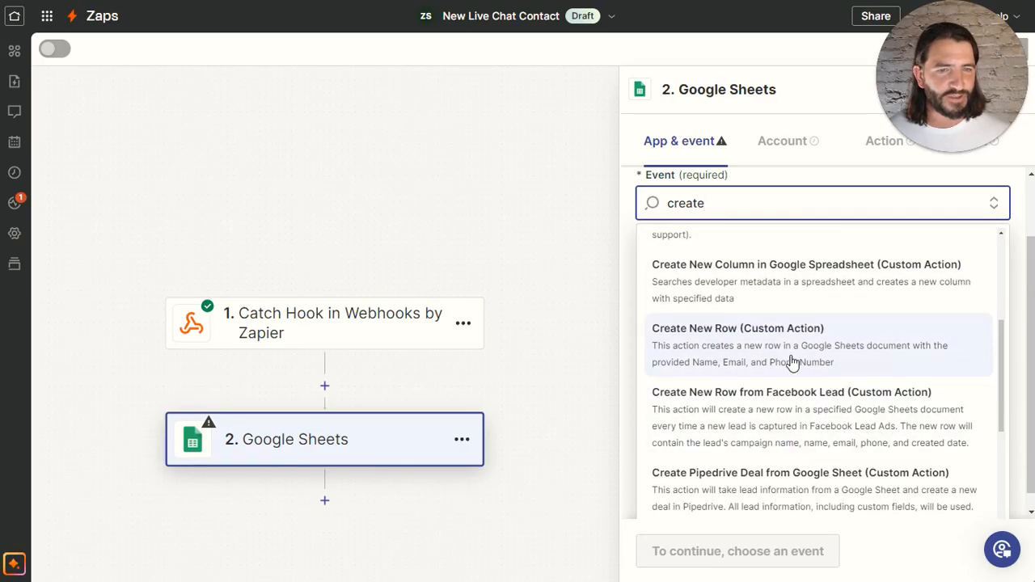
pyautogui.click(765, 339)
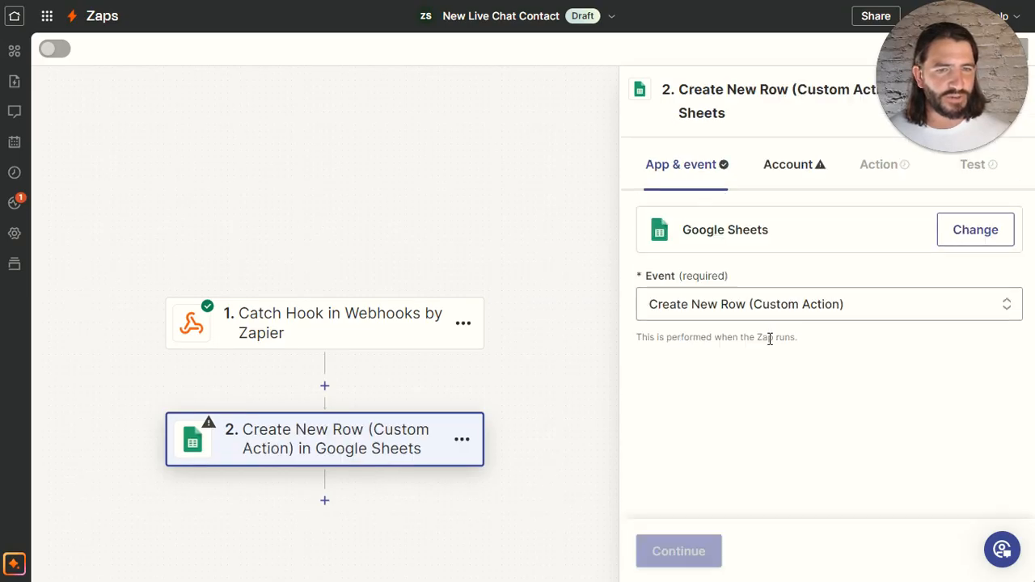
pyautogui.click(697, 553)
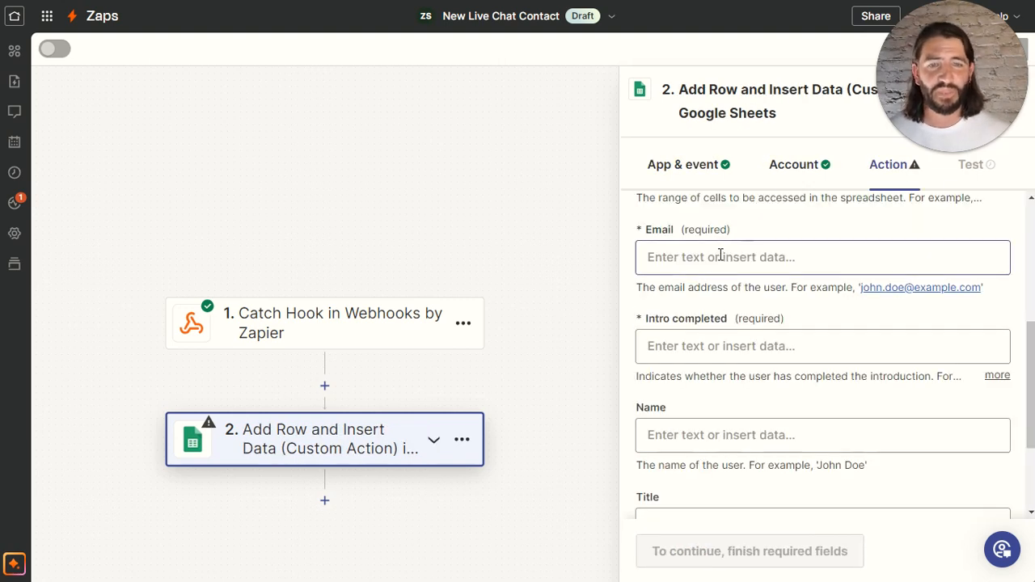
# Map the action's required Email field to the Email value from the Catch Hook step.
pyautogui.click(721, 257)
pyautogui.click(755, 346)
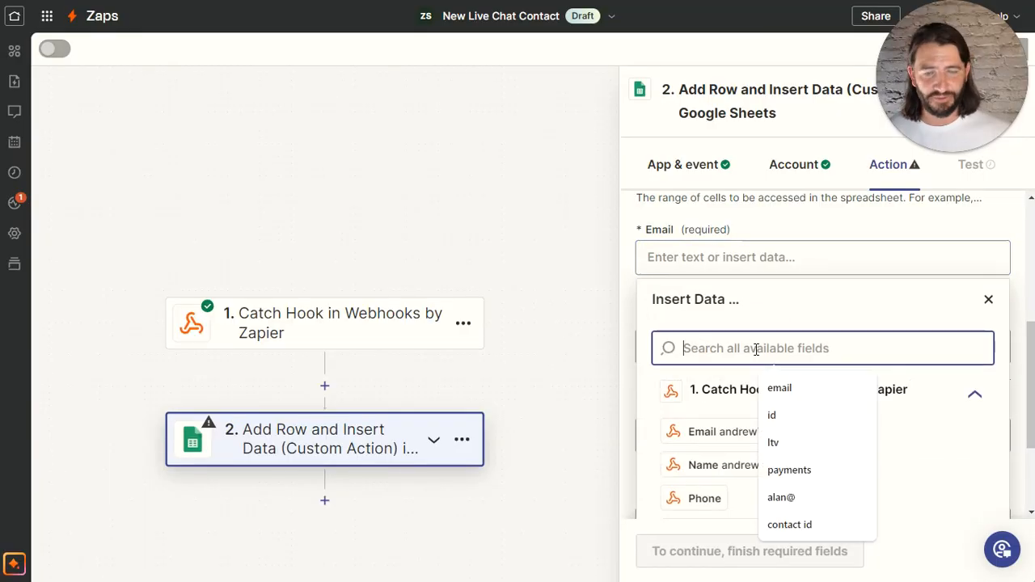
pyautogui.write('email')
pyautogui.click(769, 433)
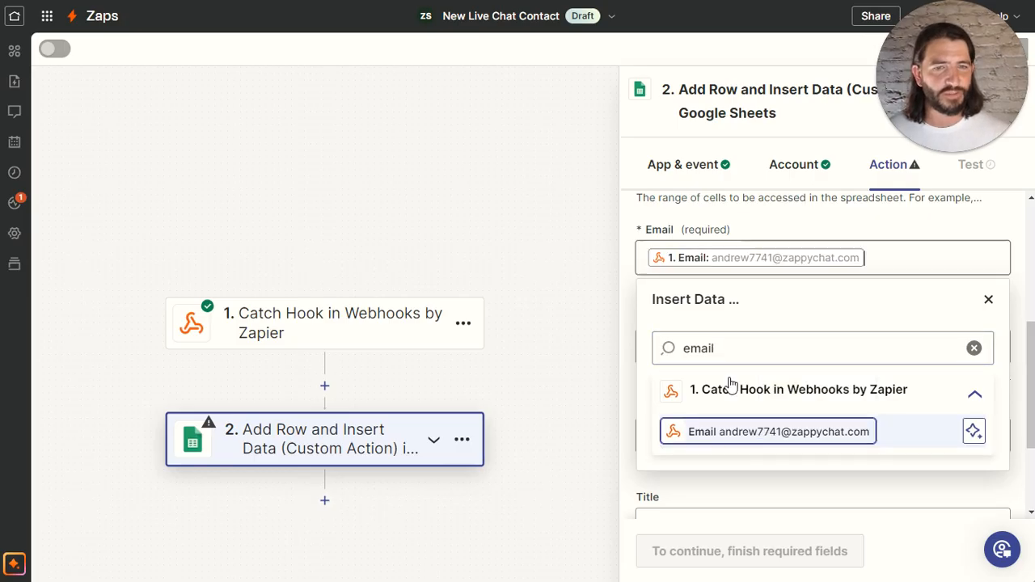
pyautogui.click(833, 293)
# Try the Catch Hook step's Name value in the required Intro completed field.
pyautogui.click(794, 269)
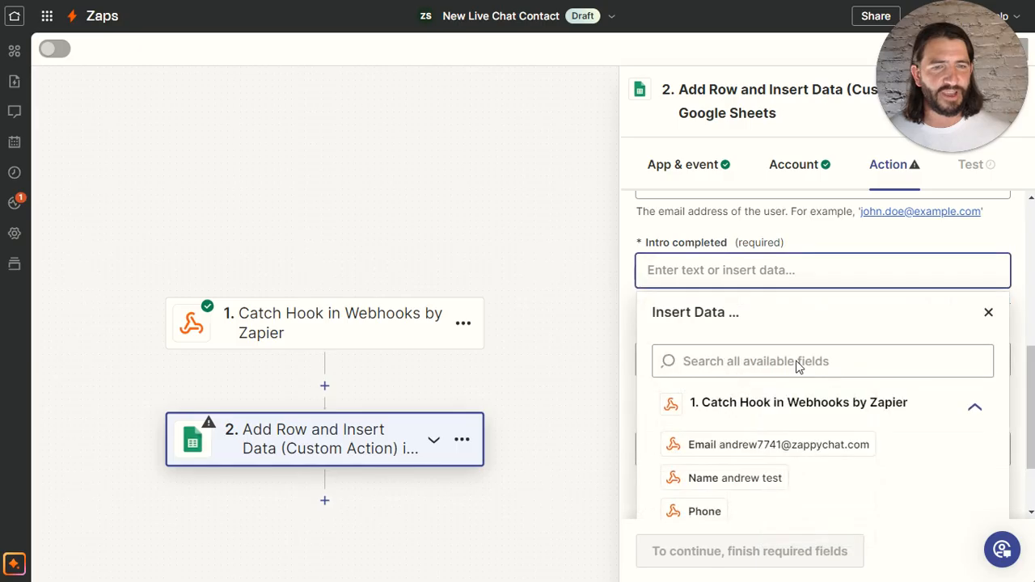
pyautogui.click(778, 362)
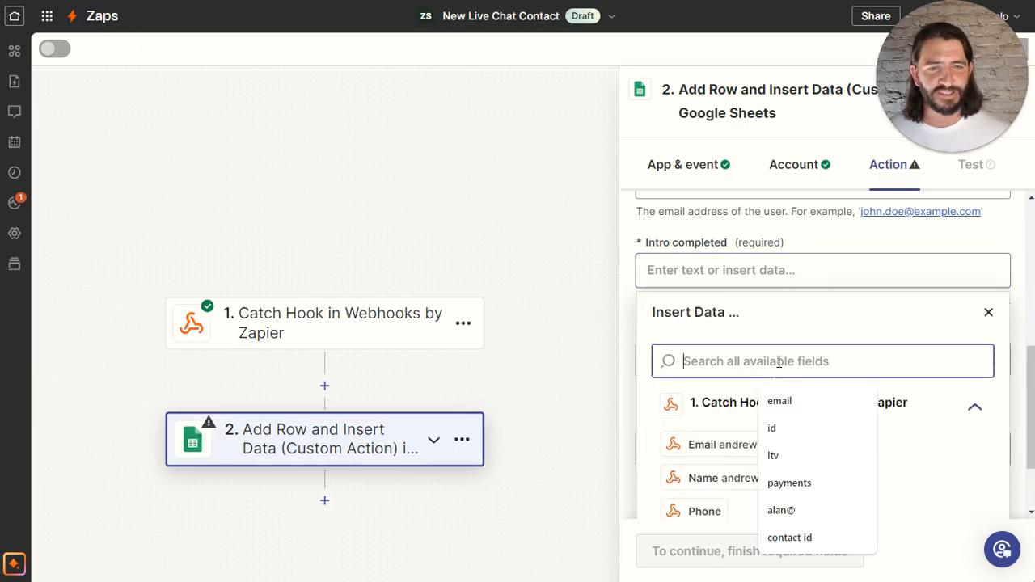
pyautogui.click(720, 478)
pyautogui.click(811, 243)
# Map the Name field to the Catch Hook's Name value and replace the Intro completed mapping with its Message value.
pyautogui.click(792, 286)
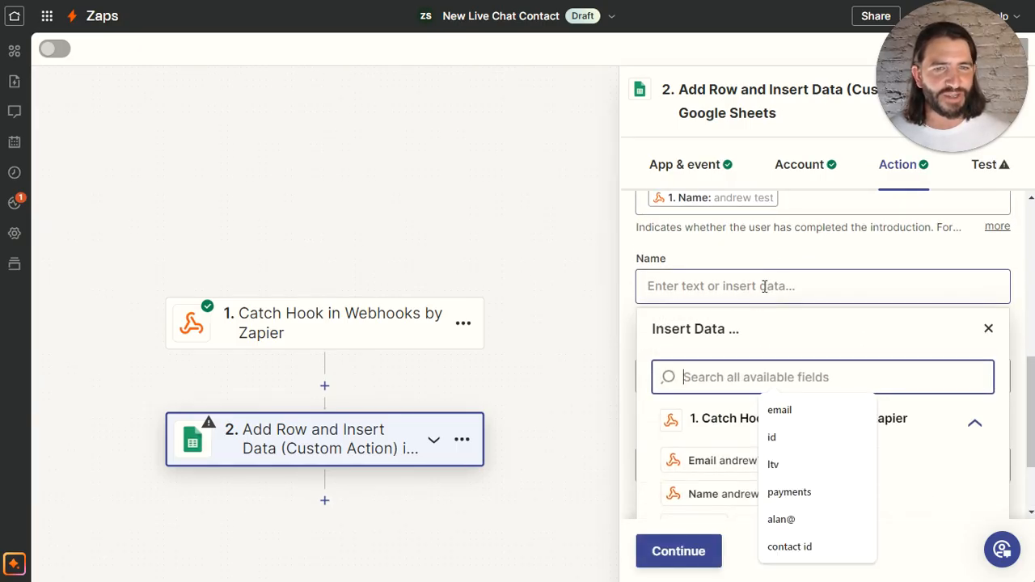
pyautogui.click(734, 501)
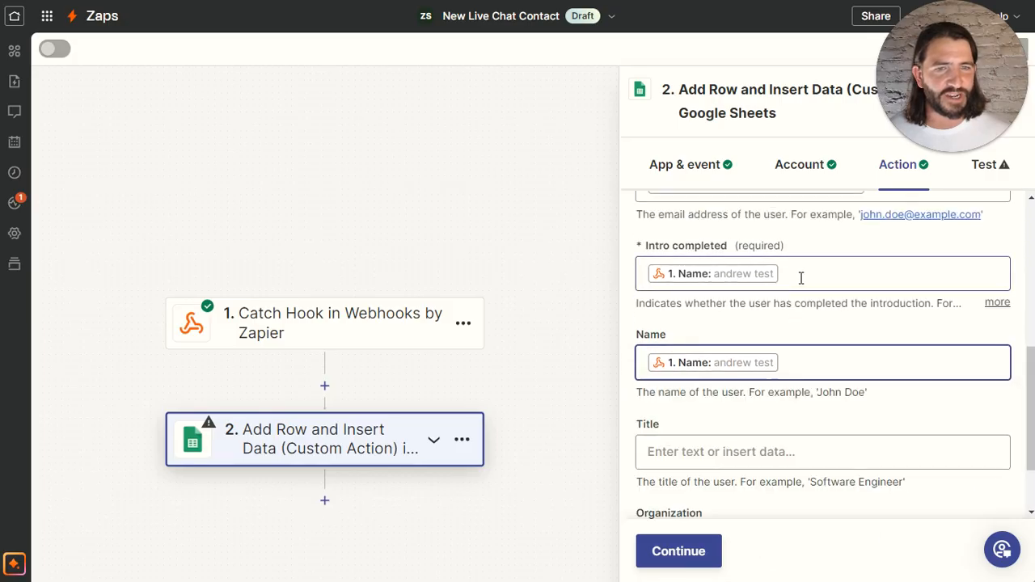
pyautogui.click(800, 278)
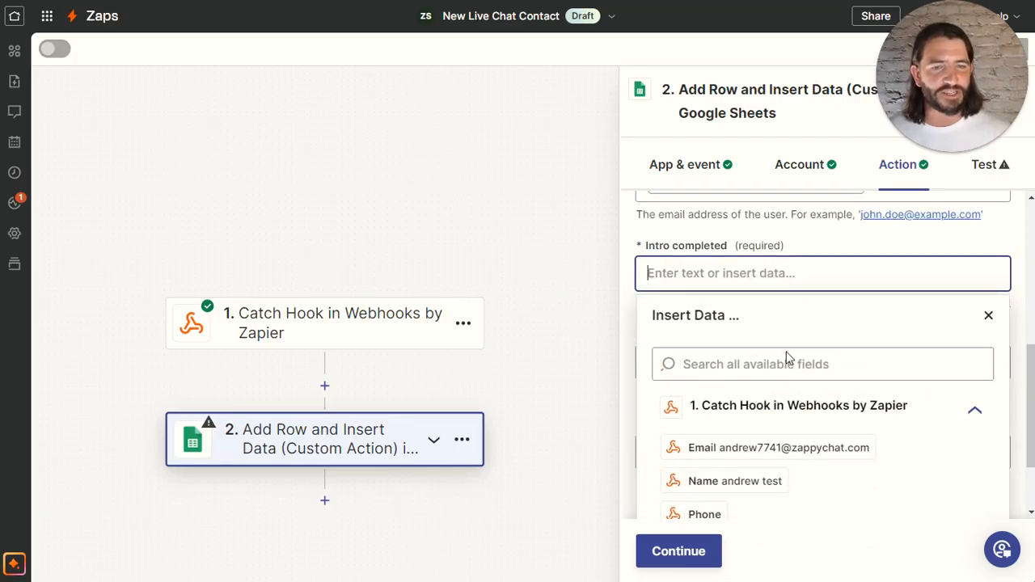
pyautogui.scroll(-1, 797, 465)
pyautogui.click(757, 477)
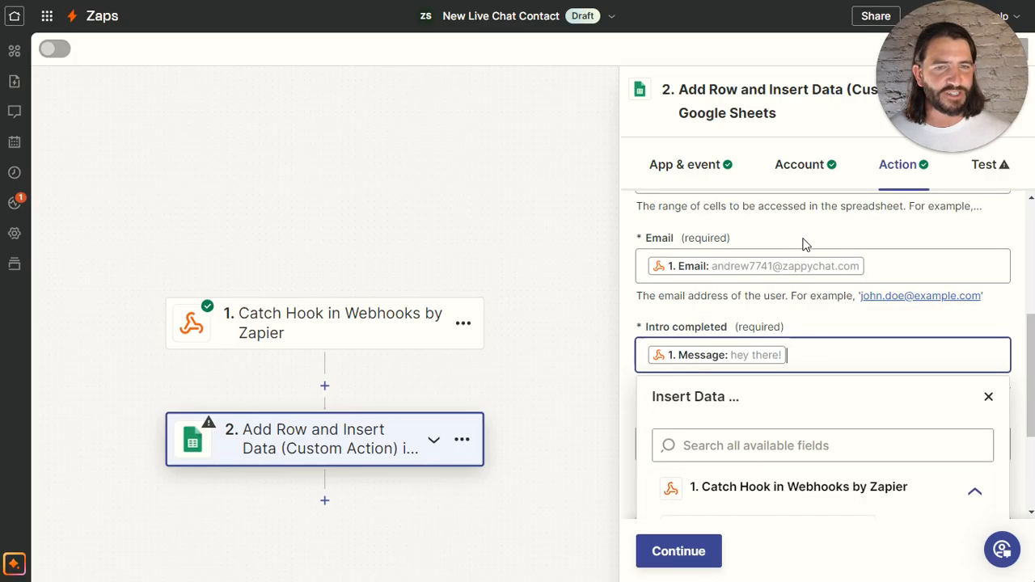
pyautogui.click(817, 240)
# Search the Catch Hook data for "repl" and insert the matching value into the Title field.
pyautogui.scroll(-2, 816, 242)
pyautogui.click(792, 390)
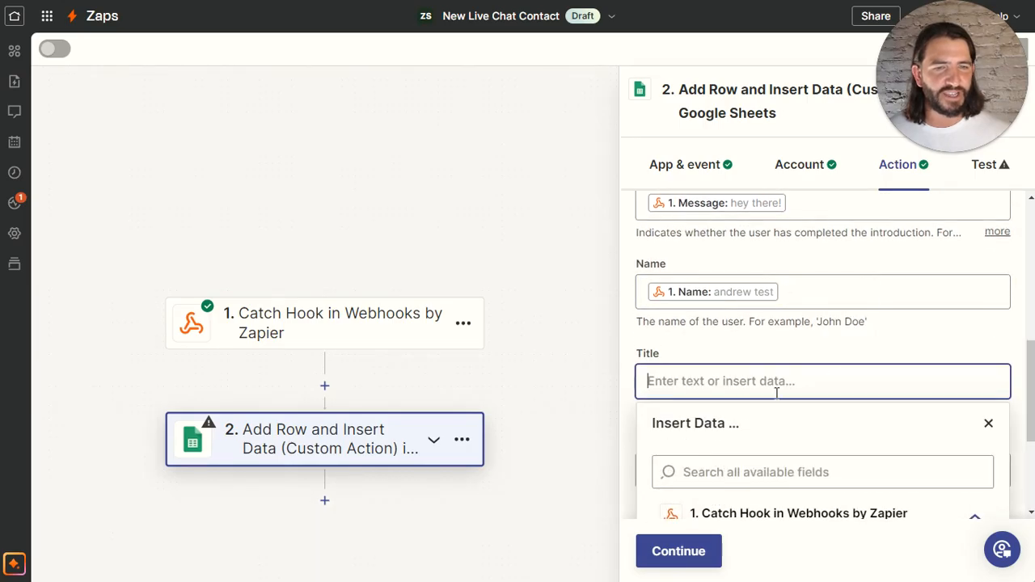
pyautogui.click(796, 471)
pyautogui.write('repl')
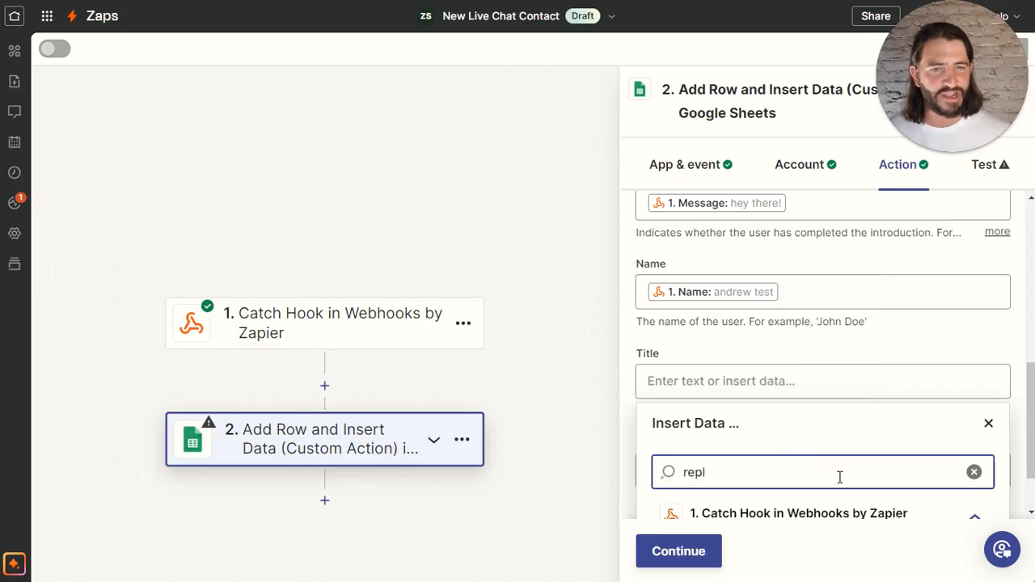
pyautogui.scroll(-1, 800, 485)
pyautogui.click(765, 480)
pyautogui.scroll(5, 847, 293)
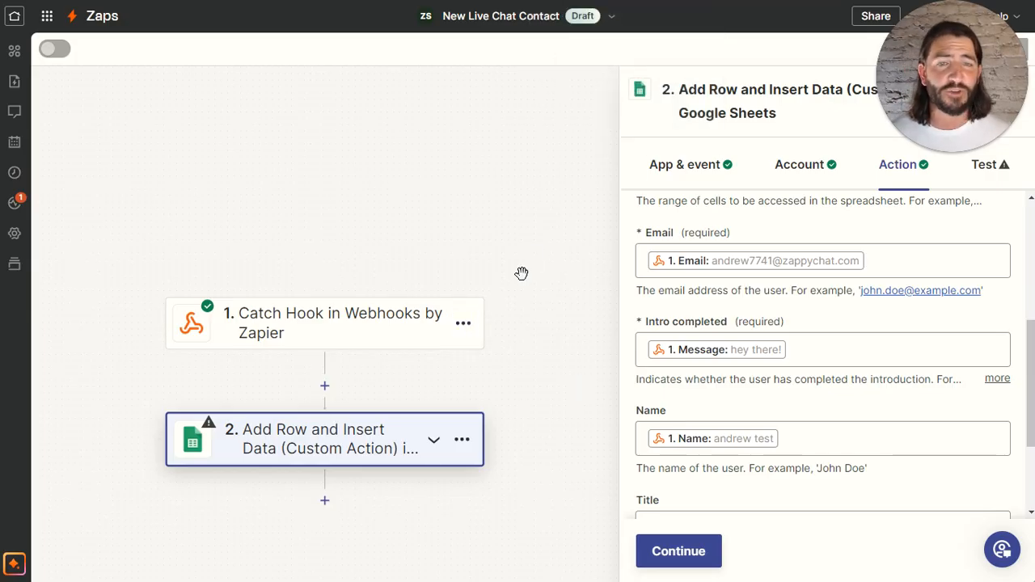
pyautogui.scroll(-2, 521, 272)
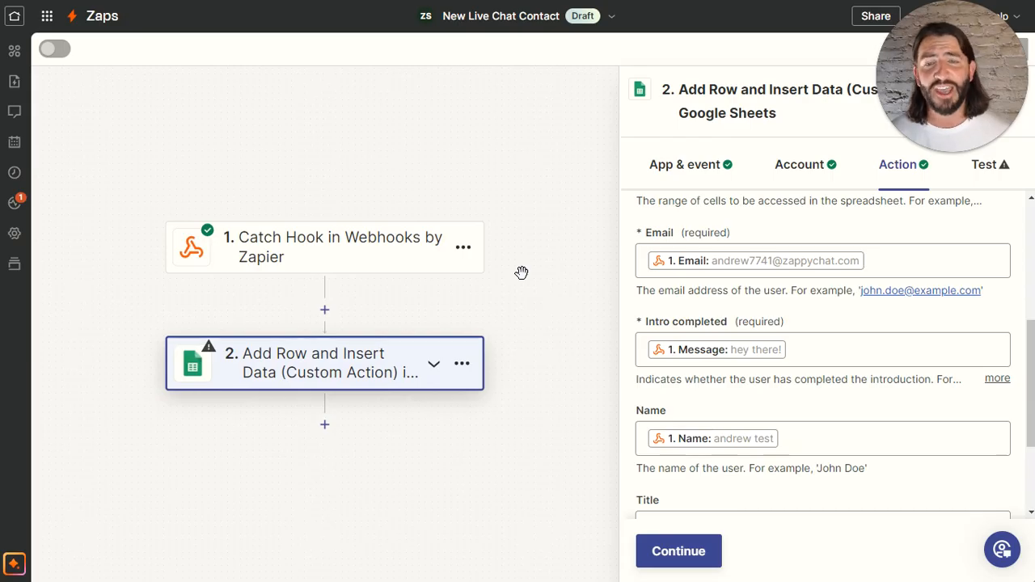